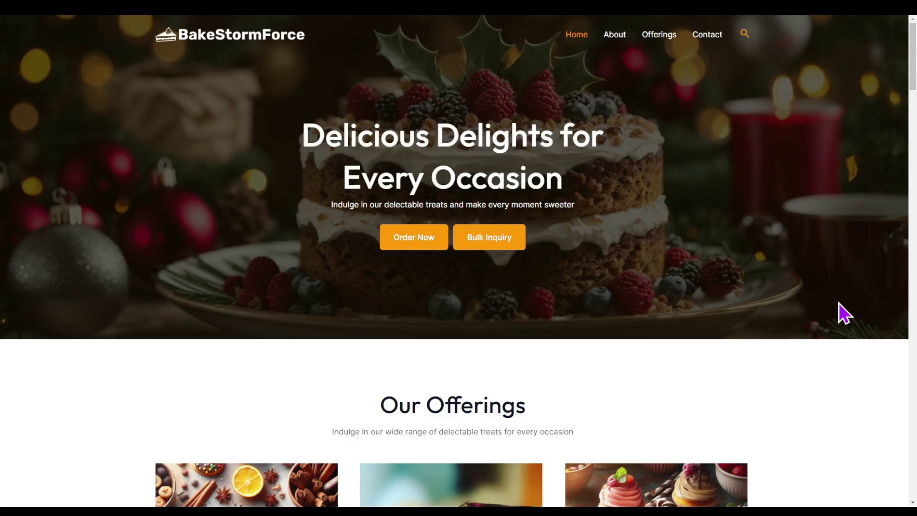
# Search the site overlay for 'news', replace it with 'update', then close the overlay.
pyautogui.click(744, 34)
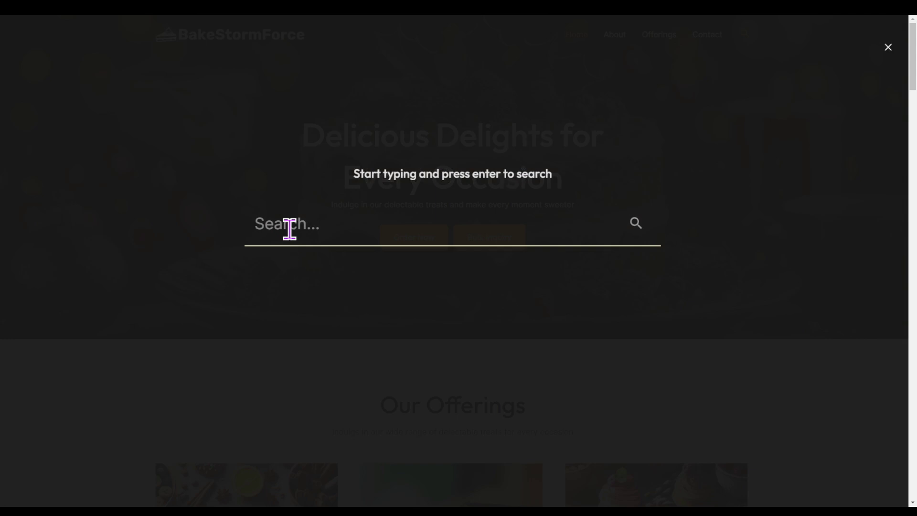
pyautogui.write('news')
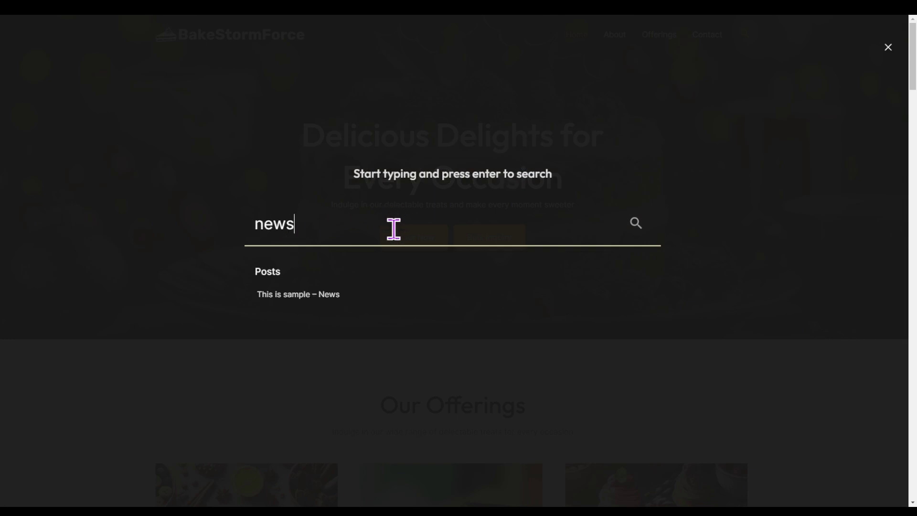
pyautogui.hotkey('ctrl', 'a')
pyautogui.write('update')
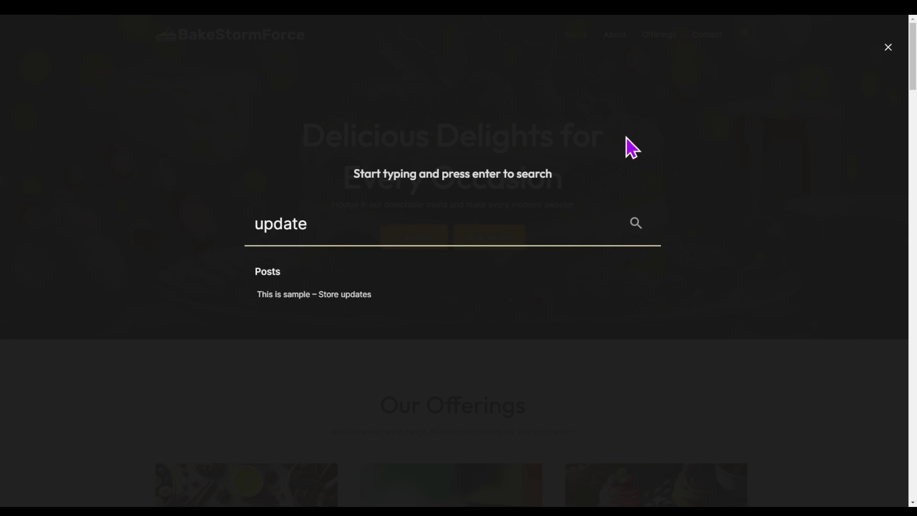
pyautogui.click(888, 47)
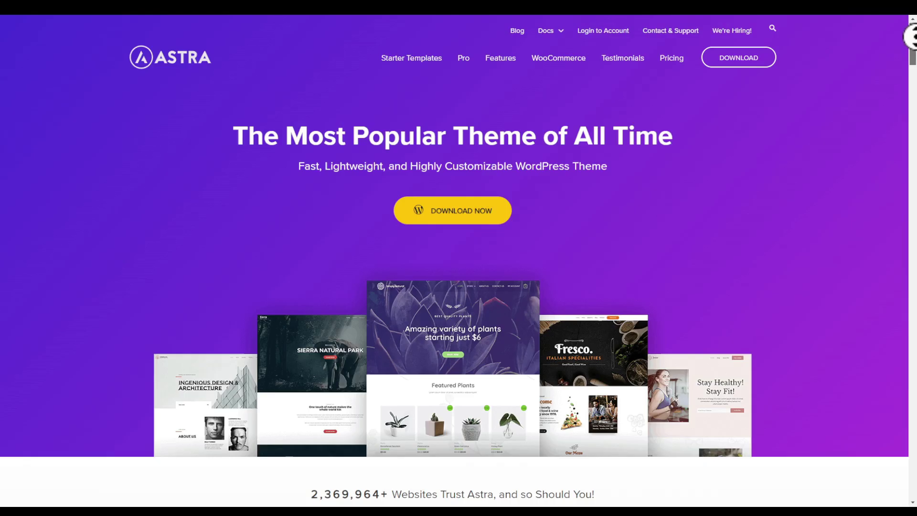
pyautogui.scroll(-2, 458, 239)
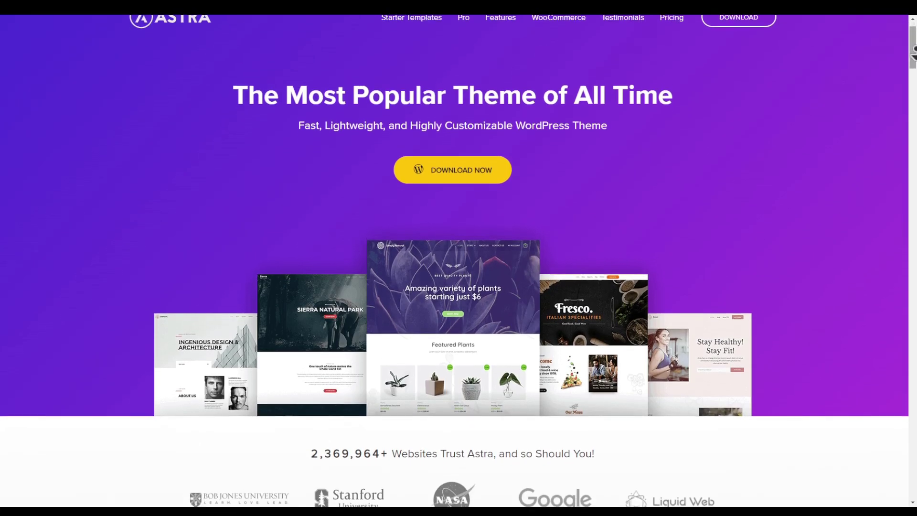
pyautogui.scroll(-2, 459, 239)
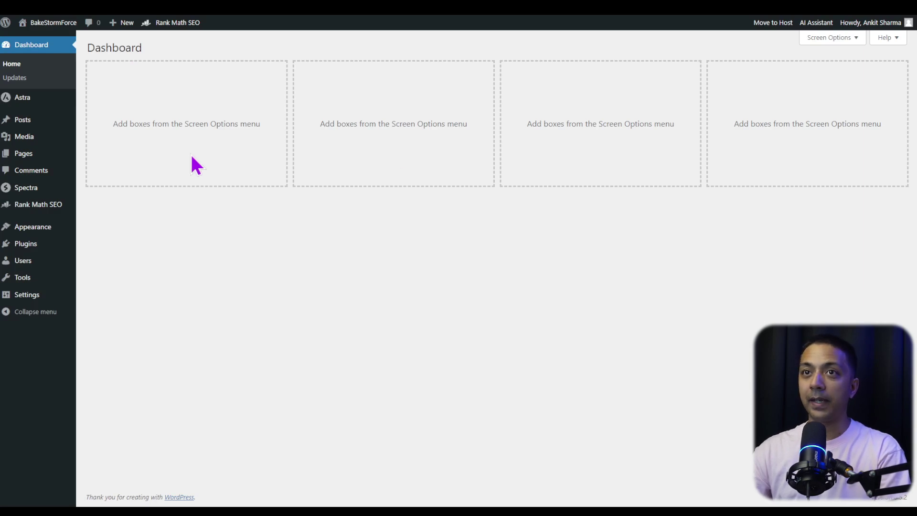
# From Appearance > Themes, open the live site in a new tab and switch to it.
pyautogui.moveTo(26, 227)
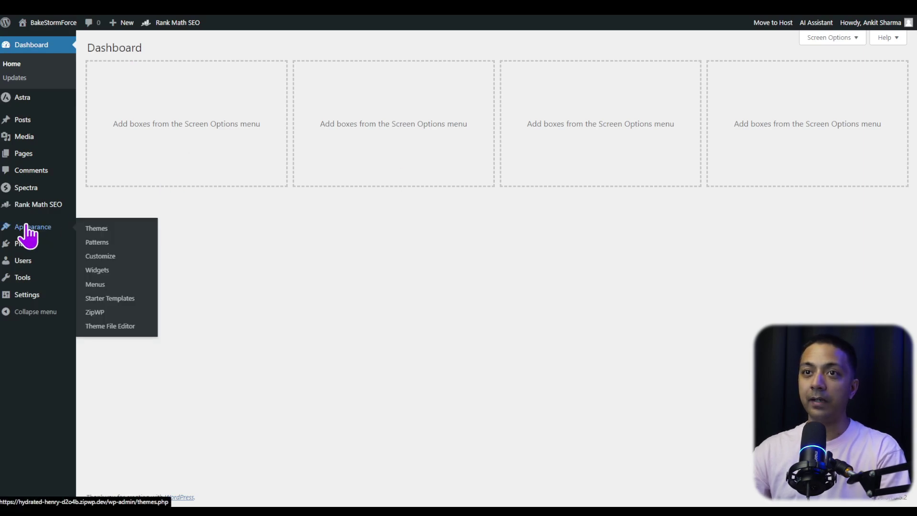
pyautogui.click(114, 229)
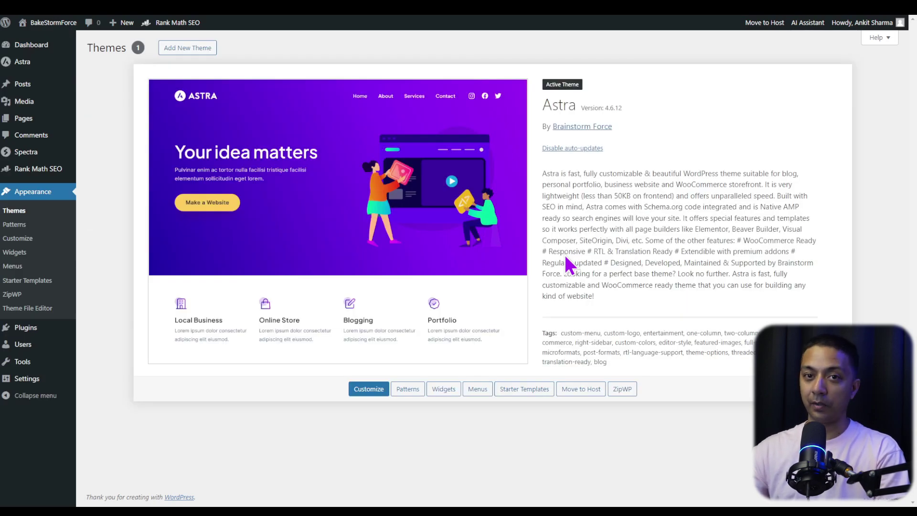
pyautogui.moveTo(48, 23)
pyautogui.rightClick(38, 40)
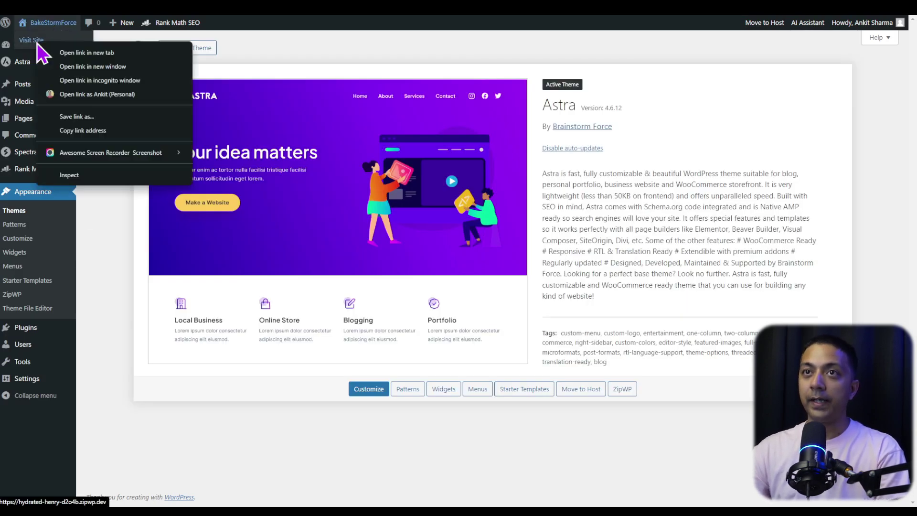
pyautogui.click(53, 51)
pyautogui.hotkey('ctrl', 'Tab')
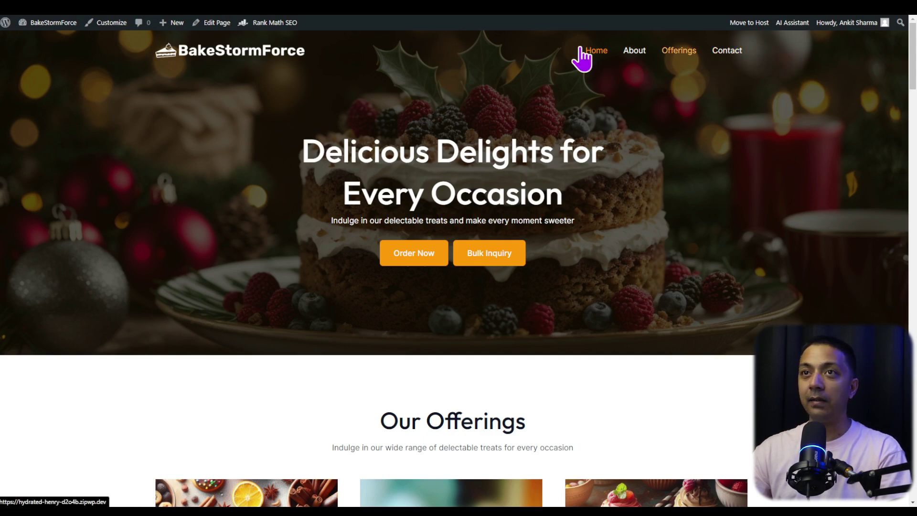
# Open the Customizer from the admin bar and go to its Header Builder.
pyautogui.click(101, 23)
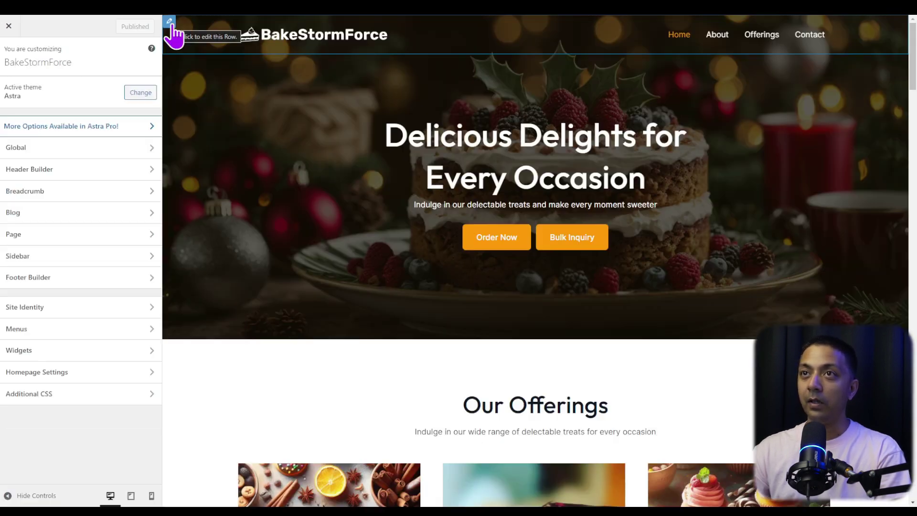
pyautogui.click(49, 172)
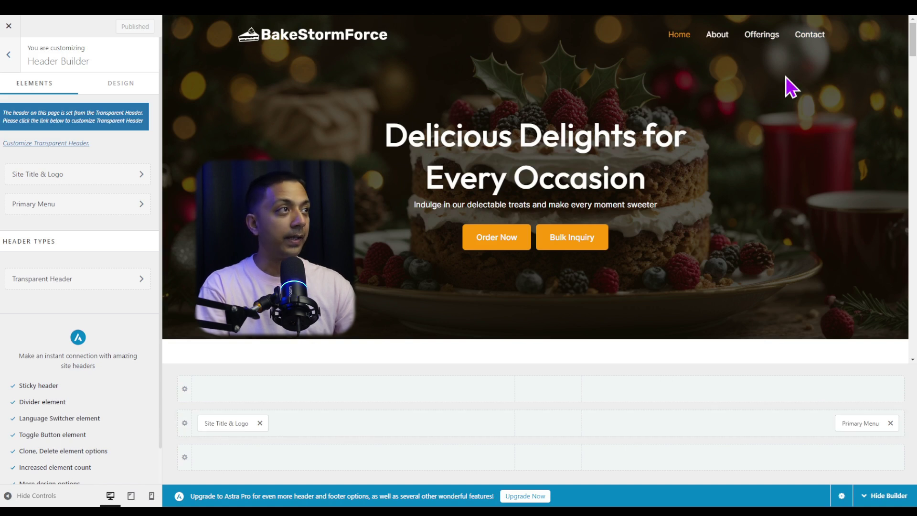
# Add a Search element to the header's middle row and open its settings.
pyautogui.click(743, 423)
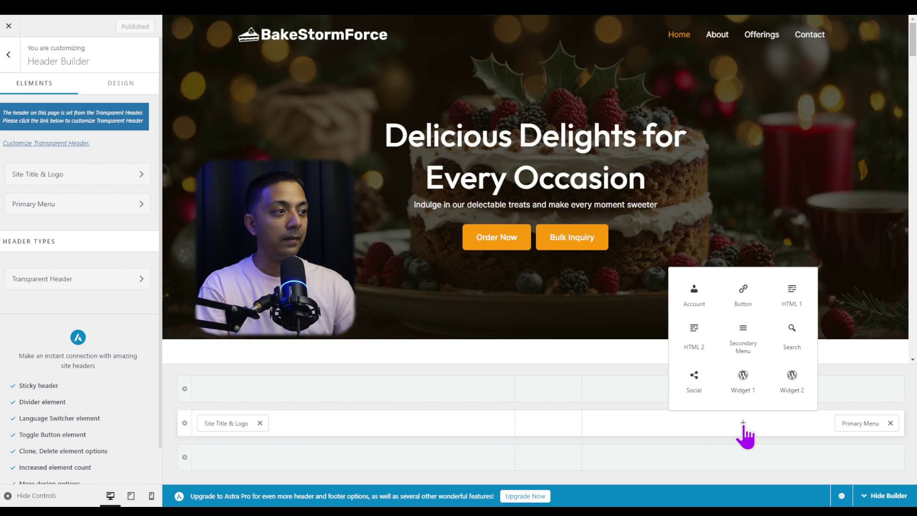
pyautogui.click(787, 346)
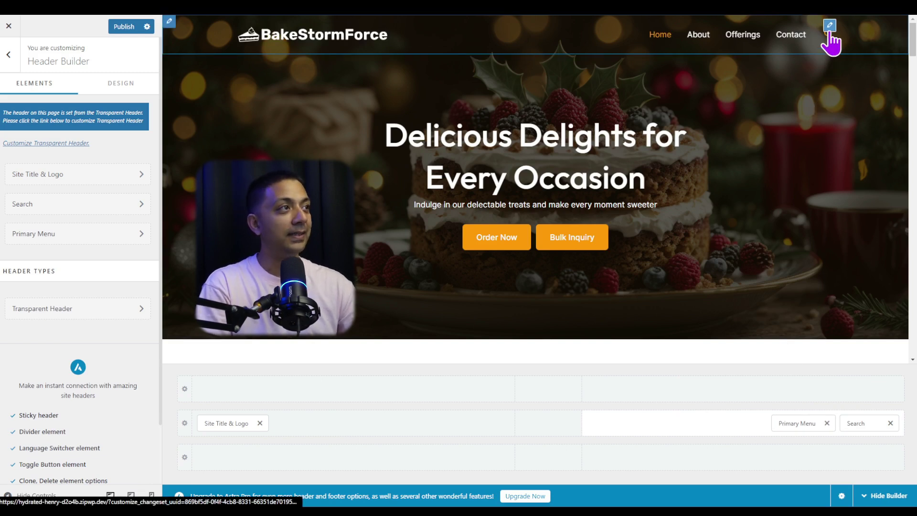
pyautogui.click(862, 423)
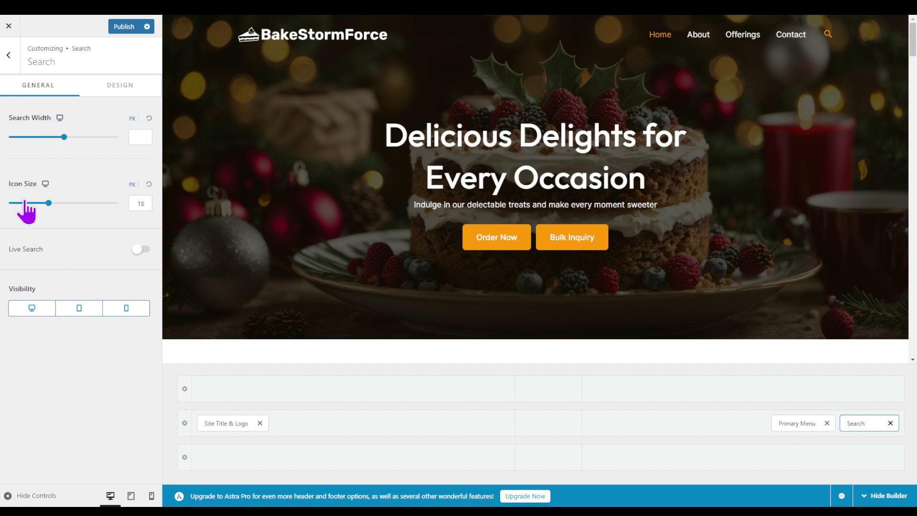
# Increase the header search icon size from 18 to 20 px.
pyautogui.moveTo(49, 203)
pyautogui.mouseDown()
pyautogui.moveTo(61, 203)
pyautogui.moveTo(53, 202)
pyautogui.mouseUp()
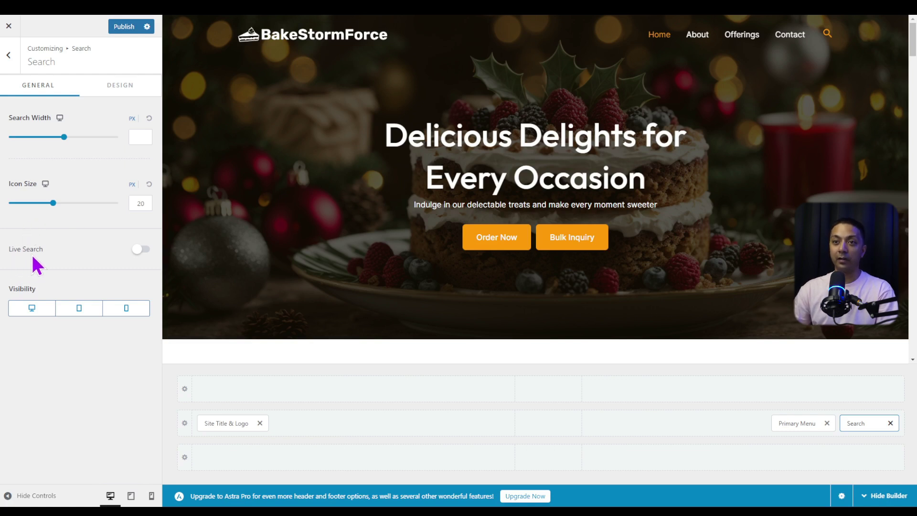
# Enable Live Search, restrict it to Posts by deselecting Pages, and publish.
pyautogui.click(141, 249)
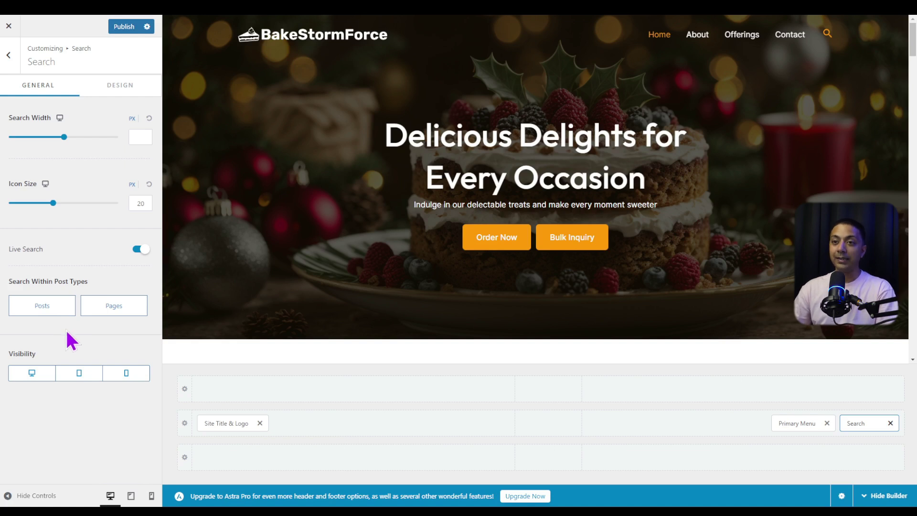
pyautogui.click(124, 309)
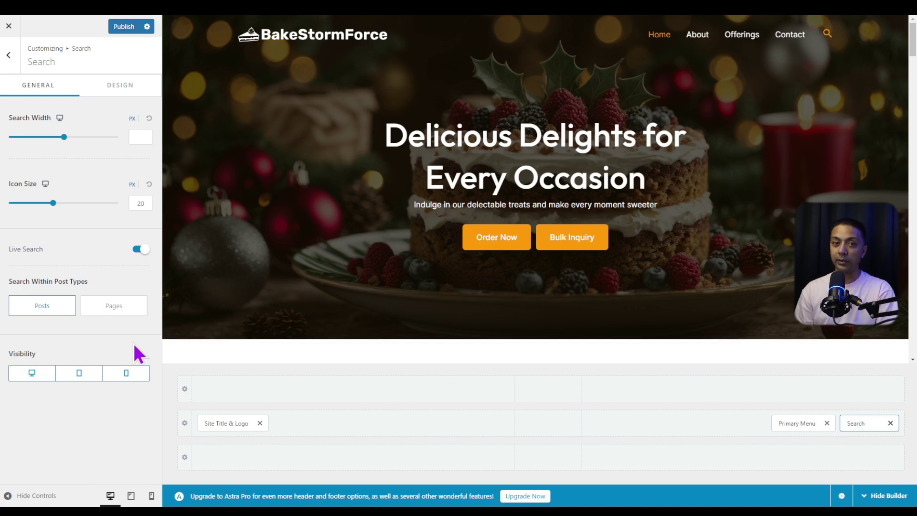
pyautogui.click(122, 27)
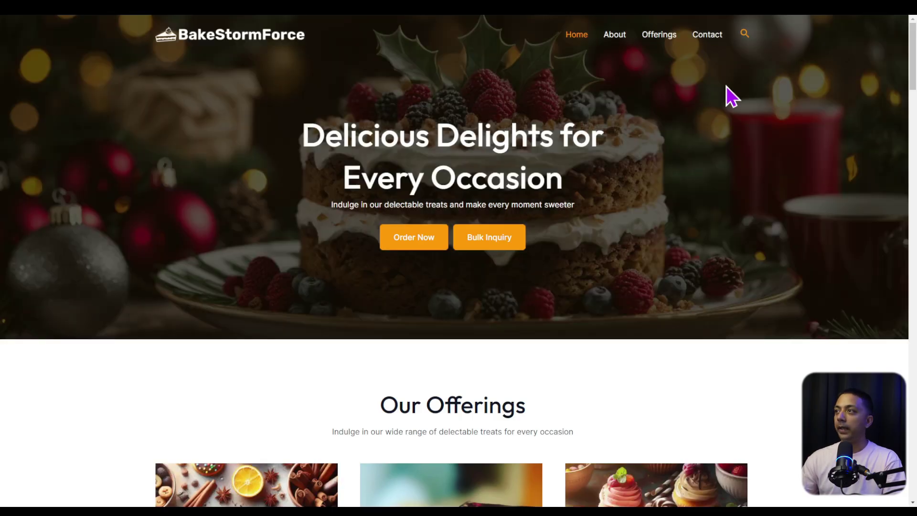
# Search 'post' in the live site's header search to see the sample post suggestions.
pyautogui.click(743, 34)
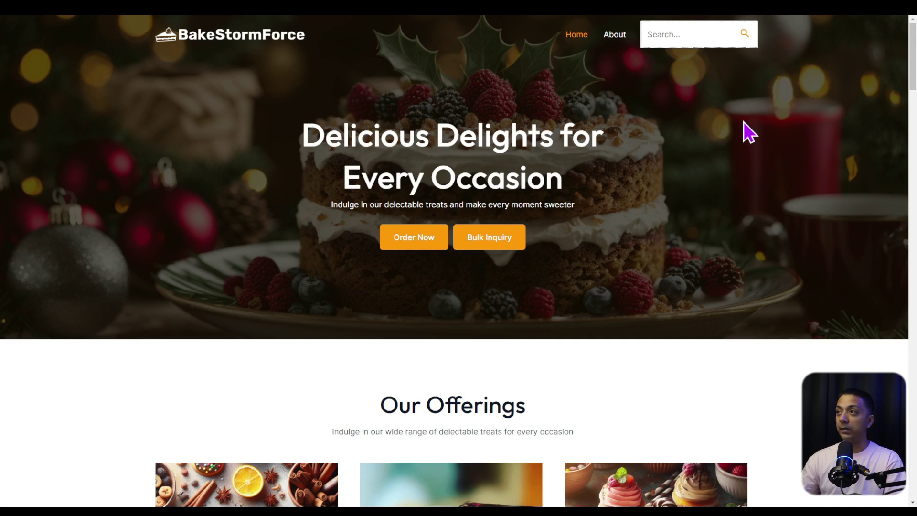
pyautogui.click(744, 42)
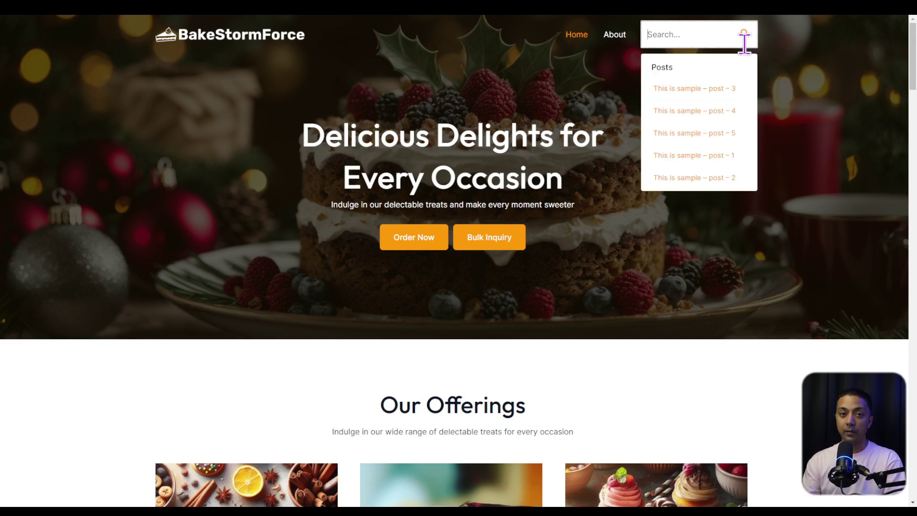
pyautogui.write('post')
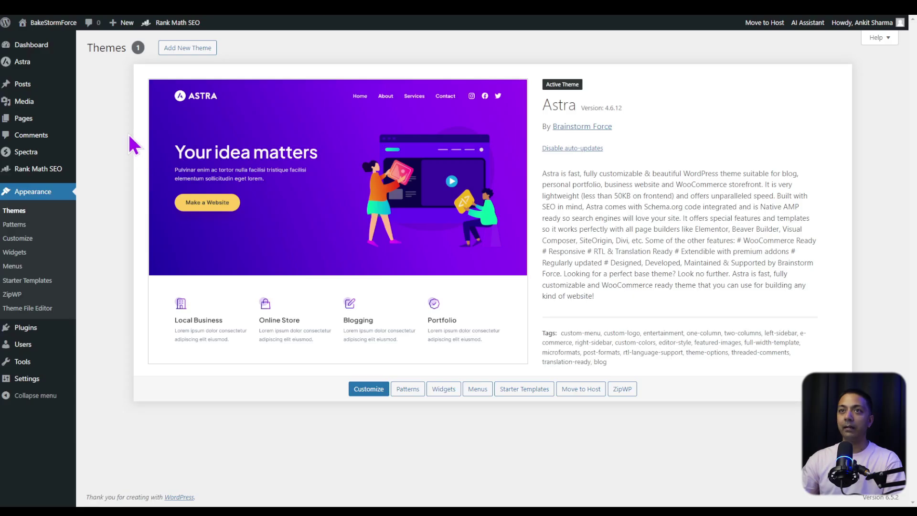
# In All Posts, Quick Edit post 3's title to 'This is sample – Bakery' and update.
pyautogui.click(22, 86)
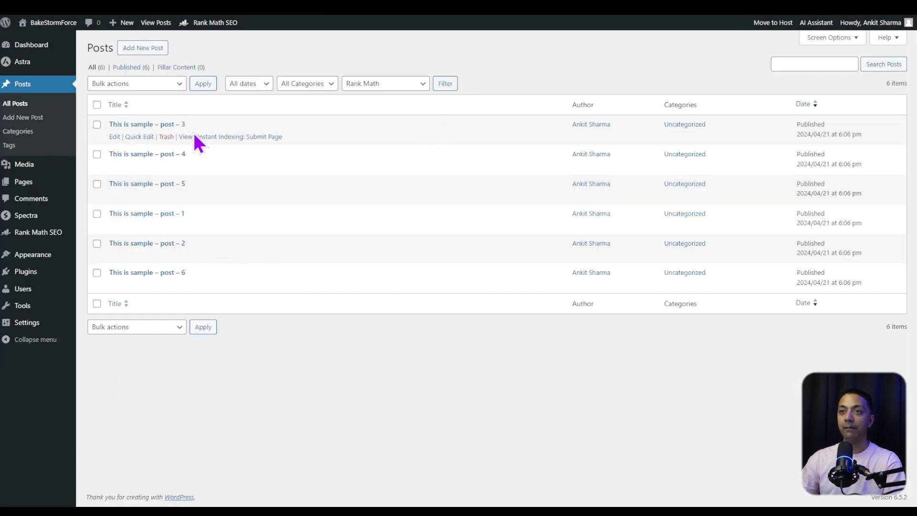
pyautogui.click(138, 138)
pyautogui.press('BackSpace')
pyautogui.press('BackSpace')
pyautogui.press('BackSpace')
pyautogui.press('BackSpace')
pyautogui.press('BackSpace')
pyautogui.press('BackSpace')
pyautogui.press('BackSpace')
pyautogui.press('BackSpace')
pyautogui.press('BackSpace')
pyautogui.press('BackSpace')
pyautogui.write('- Bakery')
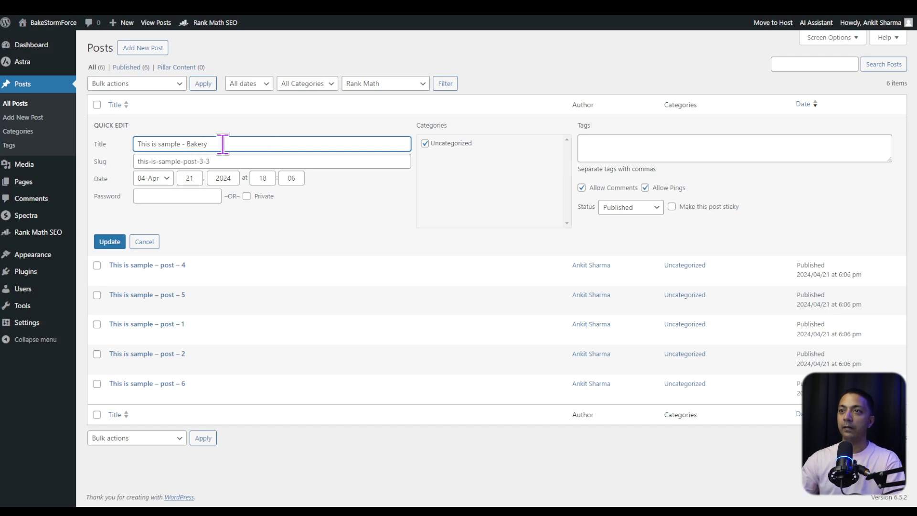
pyautogui.click(110, 241)
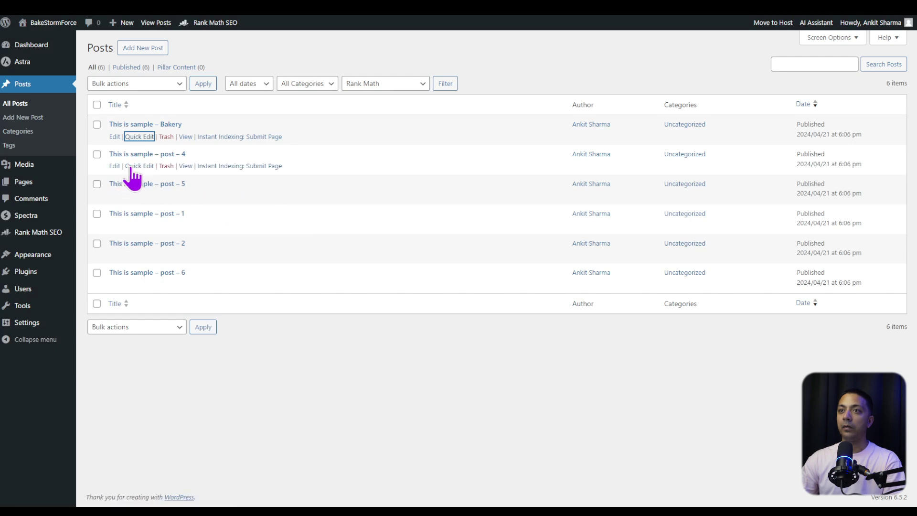
# Quick Edit posts 4 and 5 to 'This is sample – News' and 'This is sample – Store updates'.
pyautogui.click(137, 166)
pyautogui.moveTo(215, 173); pyautogui.dragTo(189, 173)
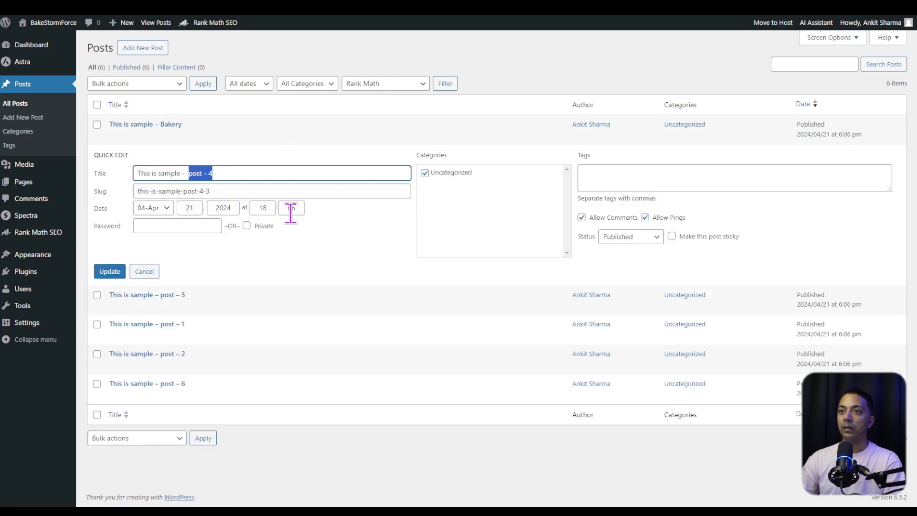
pyautogui.write('New')
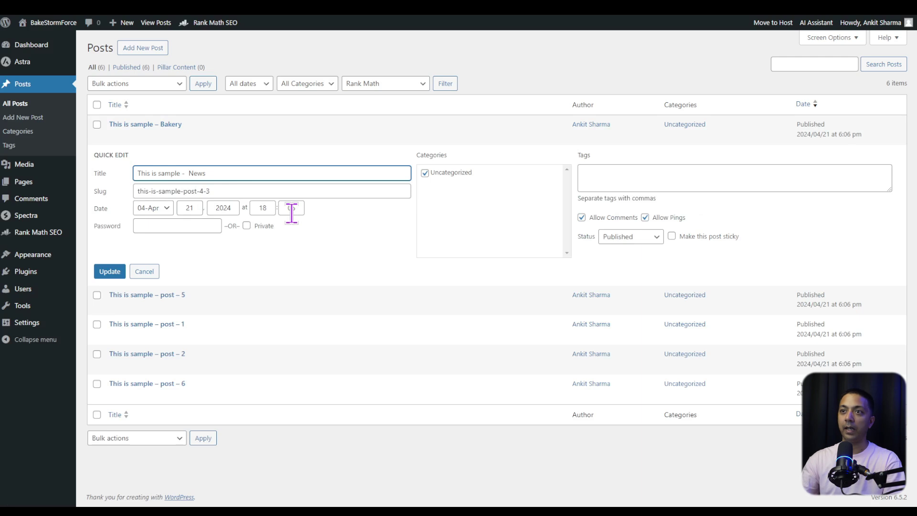
pyautogui.click(110, 271)
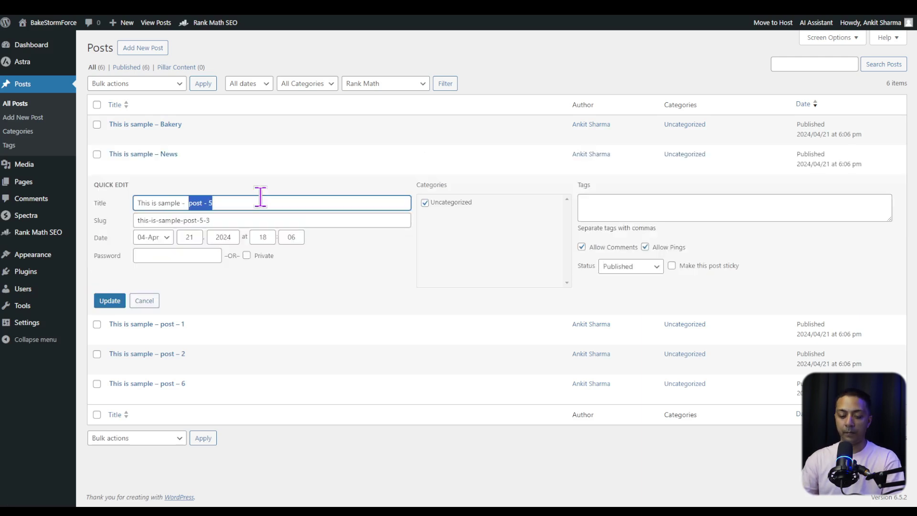
pyautogui.write('Store upd')
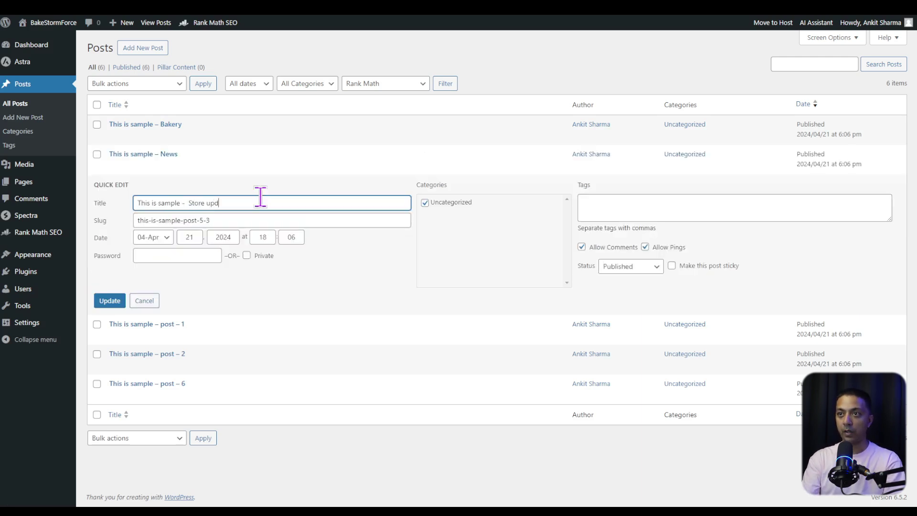
pyautogui.write('ates')
pyautogui.press('Return')
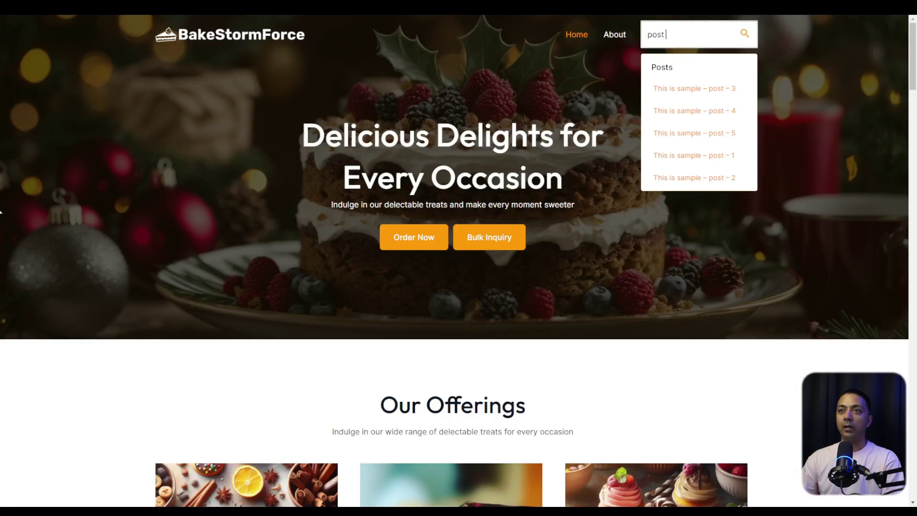
# Search the live header for 'news', then replace it with 'update' to check suggestions.
pyautogui.click(366, 142)
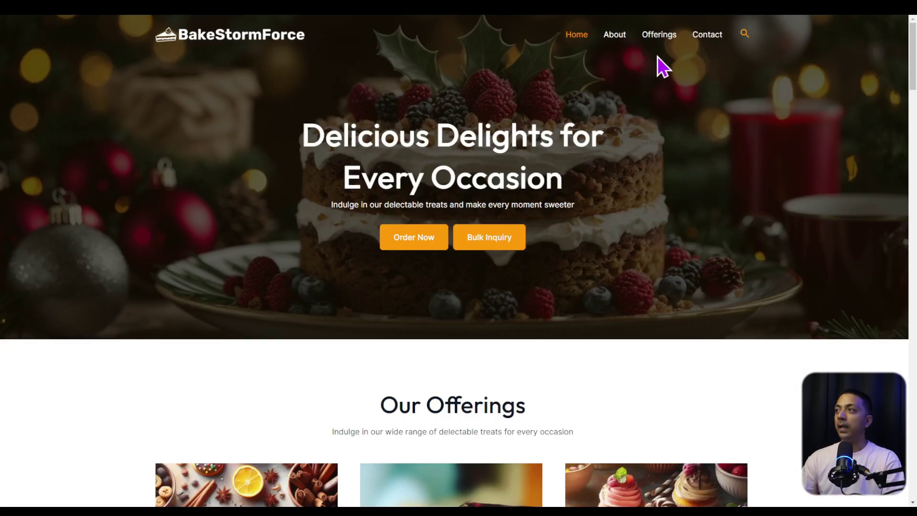
pyautogui.click(744, 33)
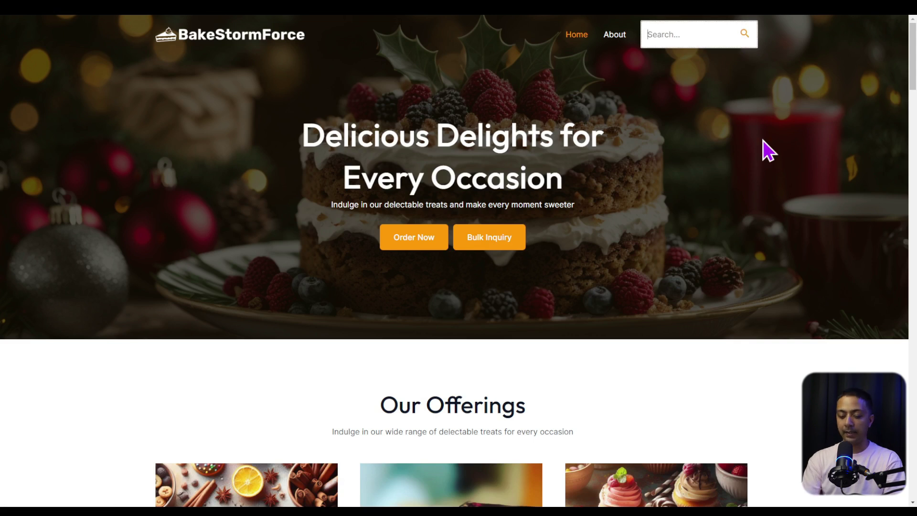
pyautogui.write('news')
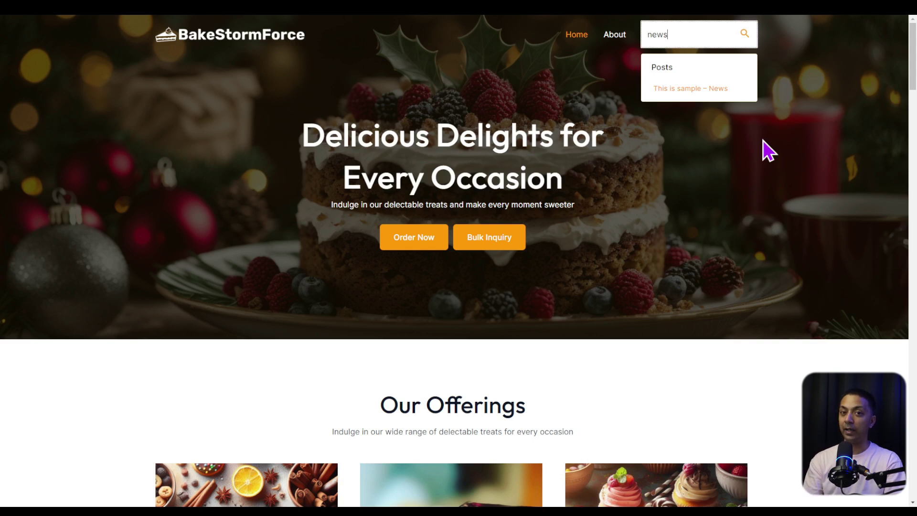
pyautogui.hotkey('ctrl', 'a')
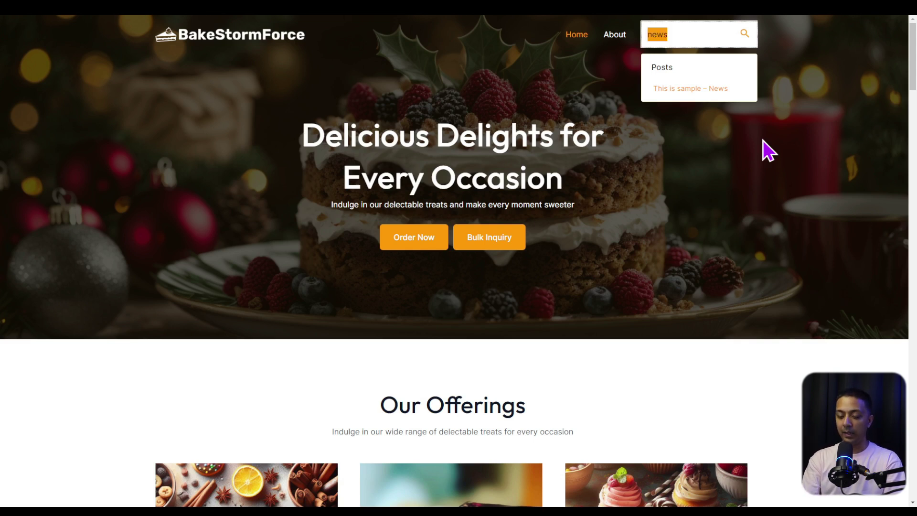
pyautogui.write('update')
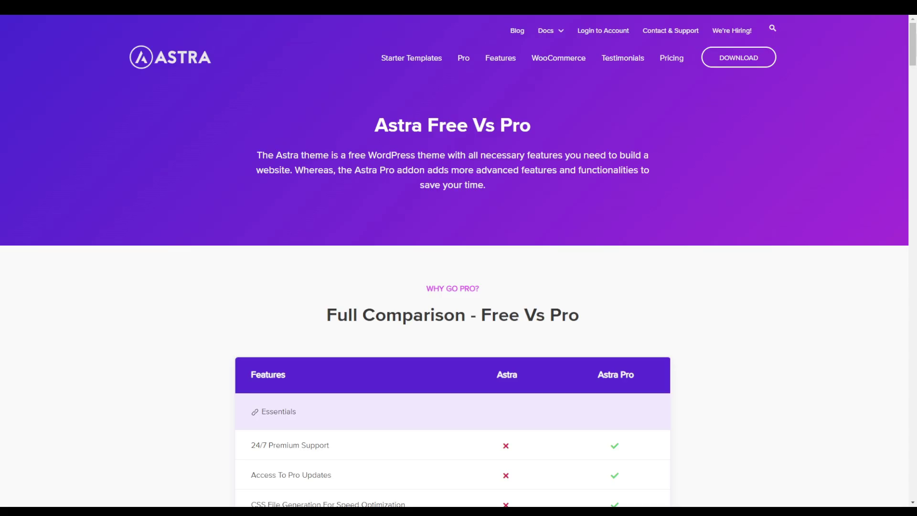
# Scroll the Astra Free vs Pro comparison table down to the Header features.
pyautogui.moveTo(913, 57); pyautogui.dragTo(913, 64)
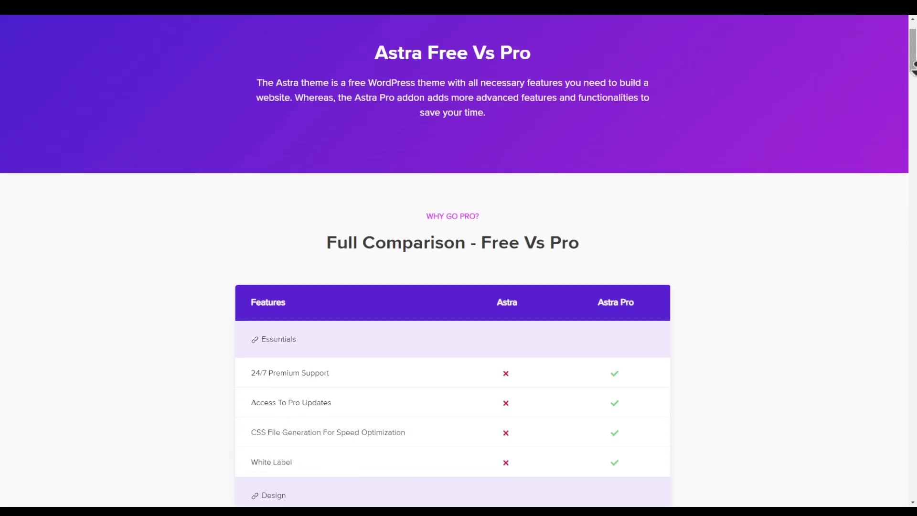
pyautogui.scroll(-5, 913, 67)
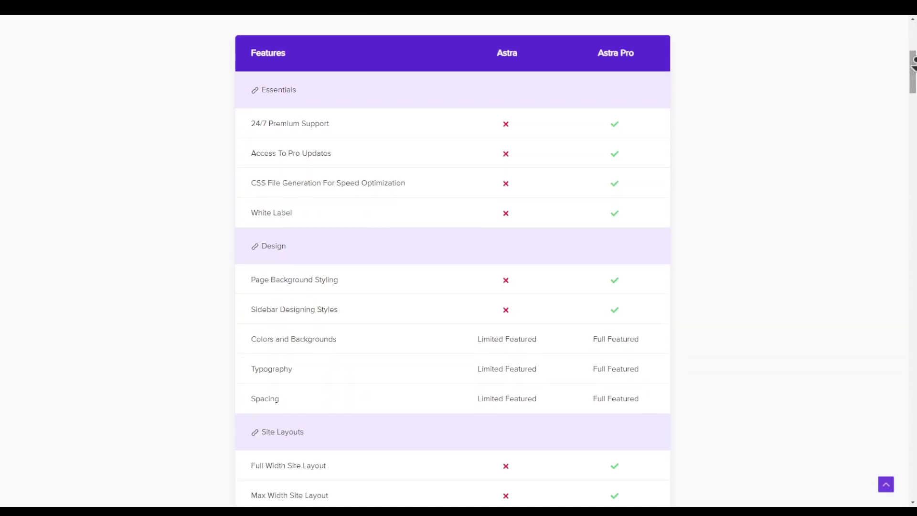
pyautogui.scroll(-5, 914, 62)
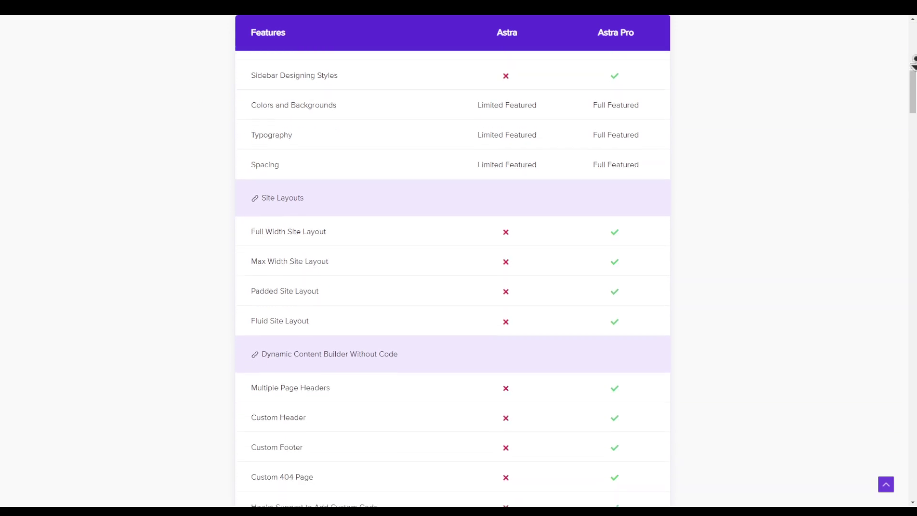
pyautogui.scroll(-5, 913, 62)
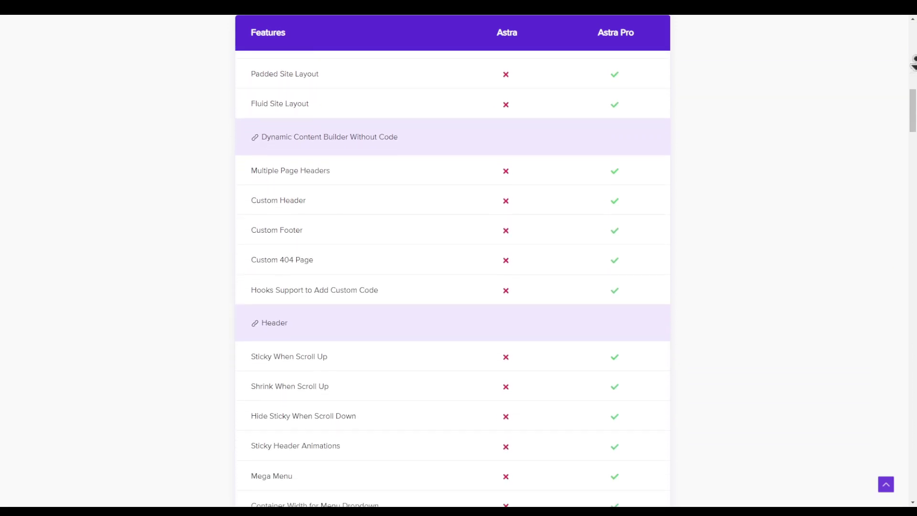
pyautogui.scroll(-1, 913, 62)
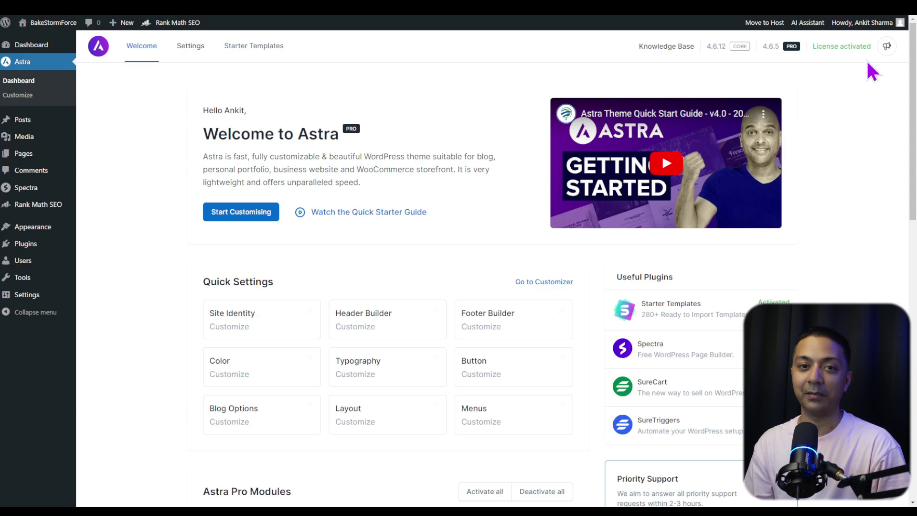
# Open Customize in a new tab, then the Header Builder's Search element settings.
pyautogui.moveTo(43, 229)
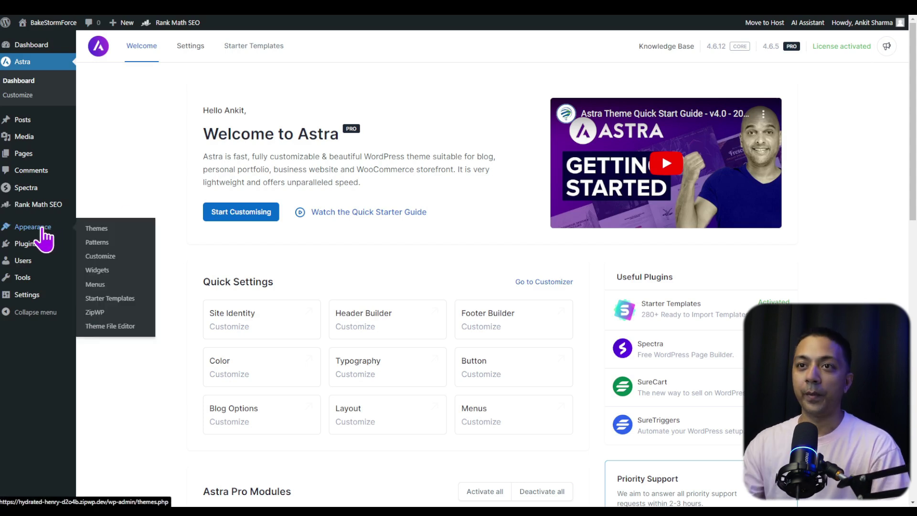
pyautogui.rightClick(106, 260)
pyautogui.click(133, 269)
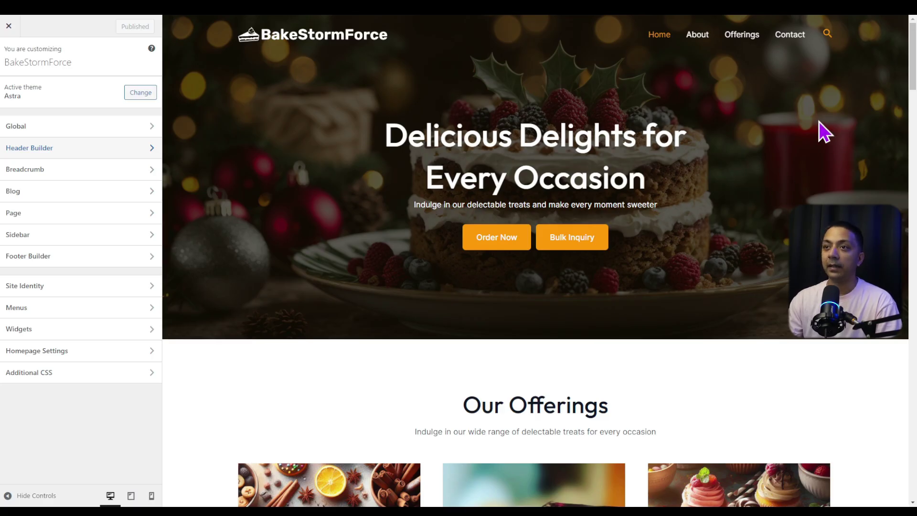
pyautogui.click(137, 148)
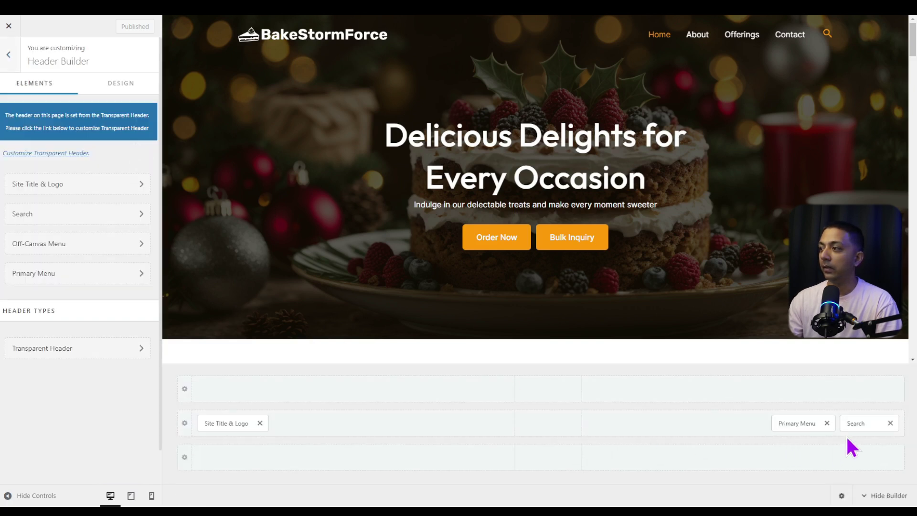
pyautogui.click(858, 424)
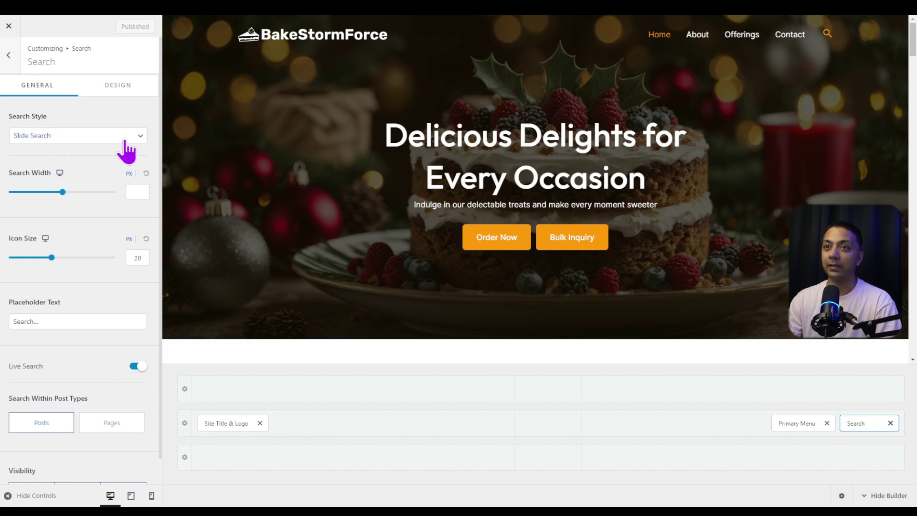
# Preview the Slide Search and Header Cover Search styles, then switch to the plain Search Box.
pyautogui.click(829, 42)
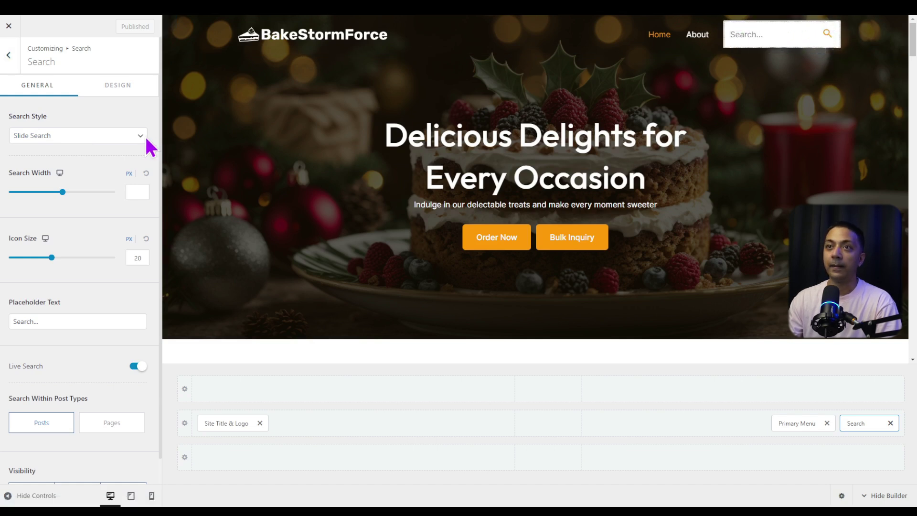
pyautogui.click(92, 139)
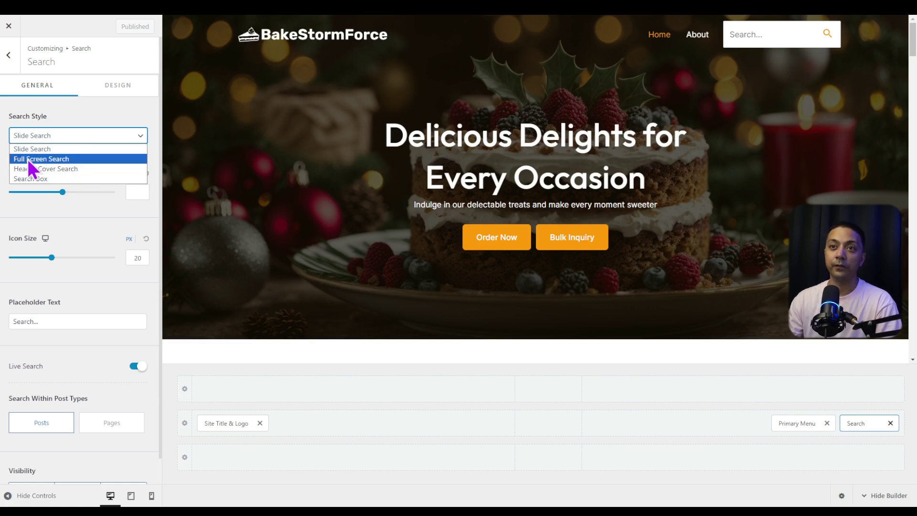
pyautogui.click(67, 169)
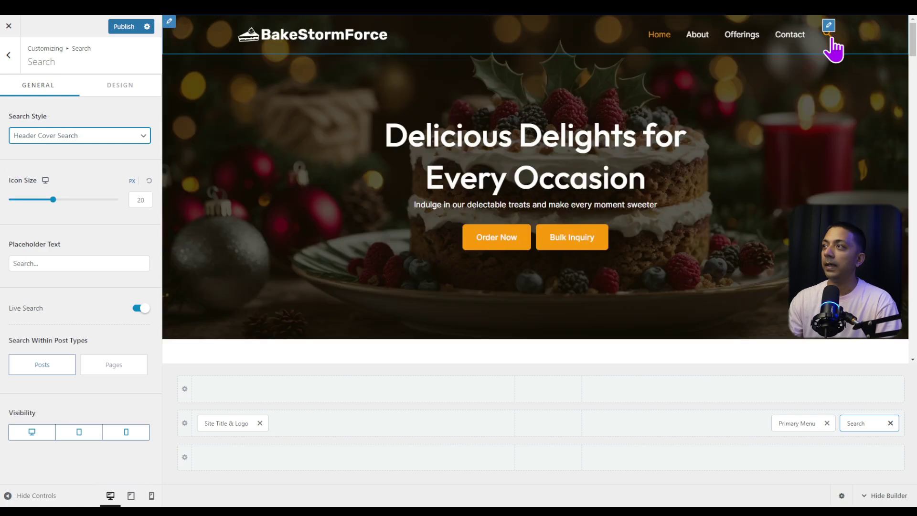
pyautogui.click(830, 38)
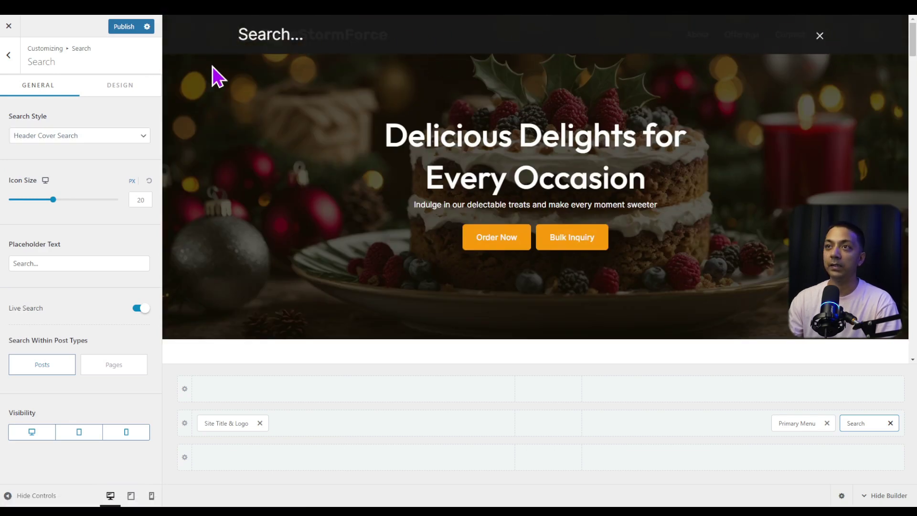
pyautogui.click(91, 136)
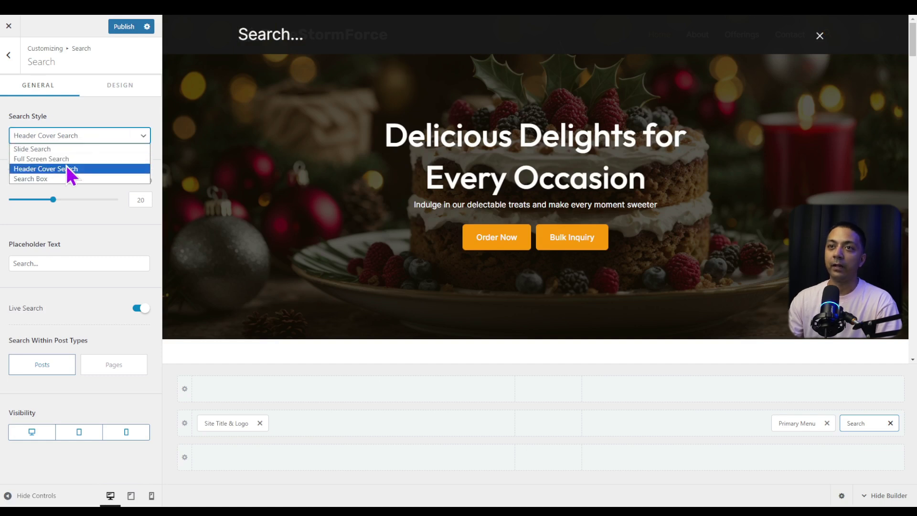
pyautogui.click(48, 179)
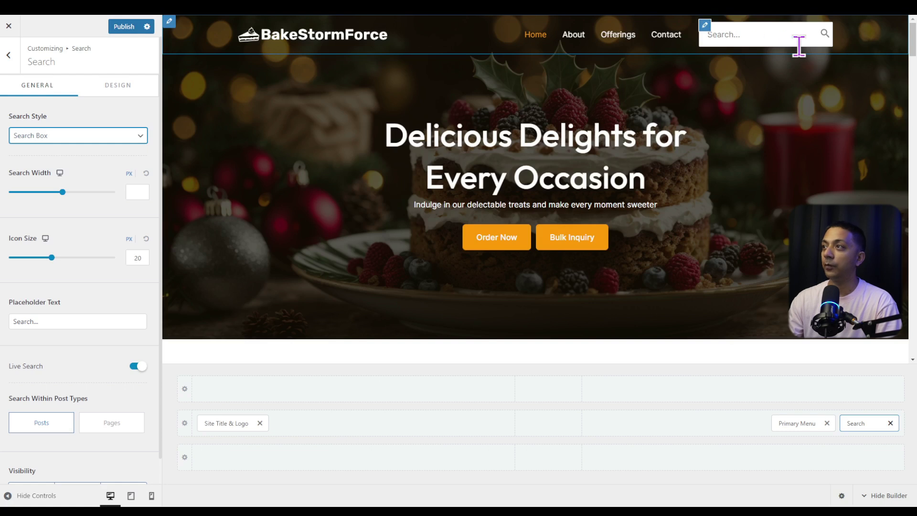
# Set Search Style to Full Screen Search and preview its dark modal overlay.
pyautogui.click(52, 136)
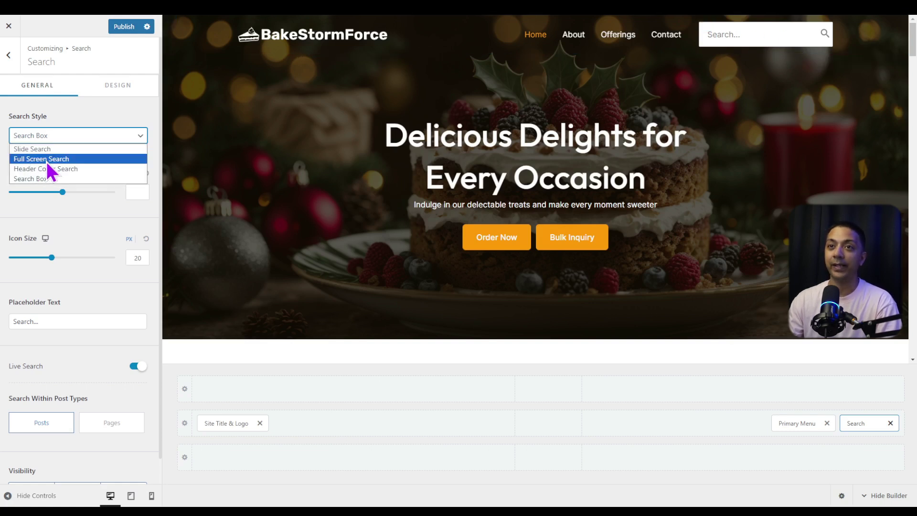
pyautogui.click(22, 161)
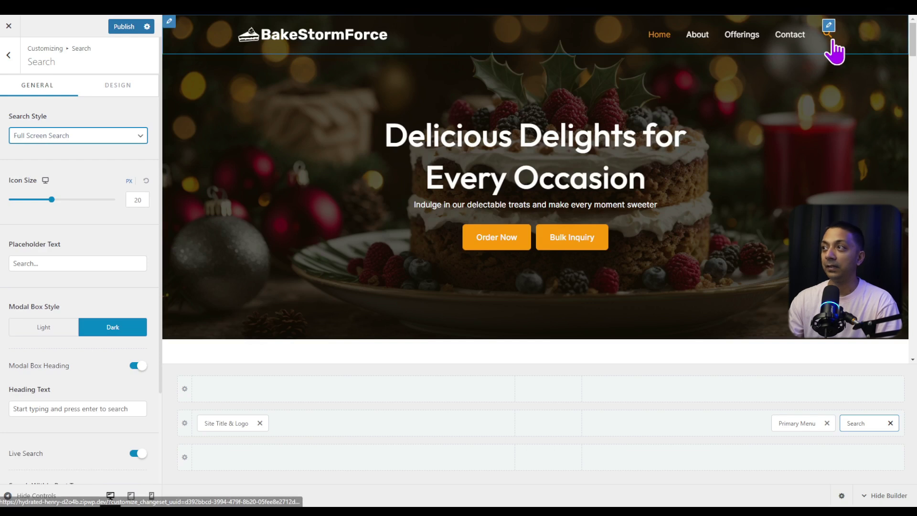
pyautogui.click(827, 35)
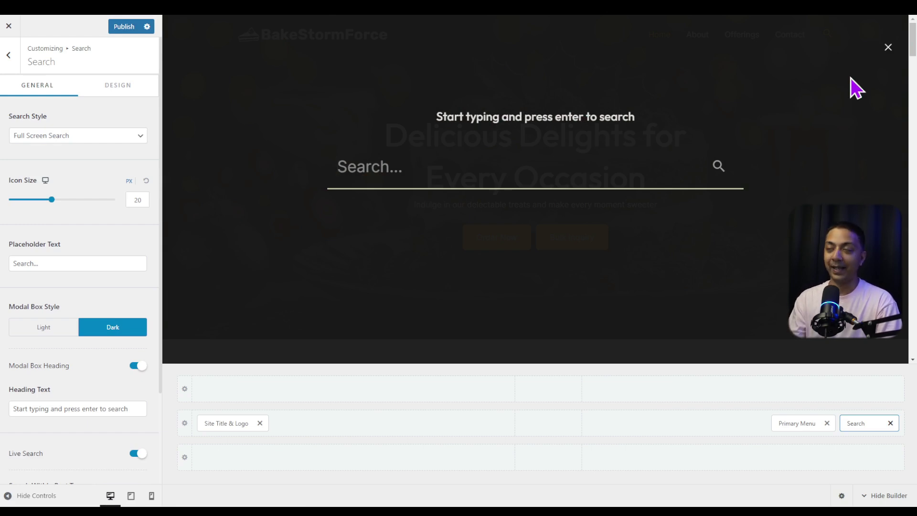
pyautogui.click(888, 48)
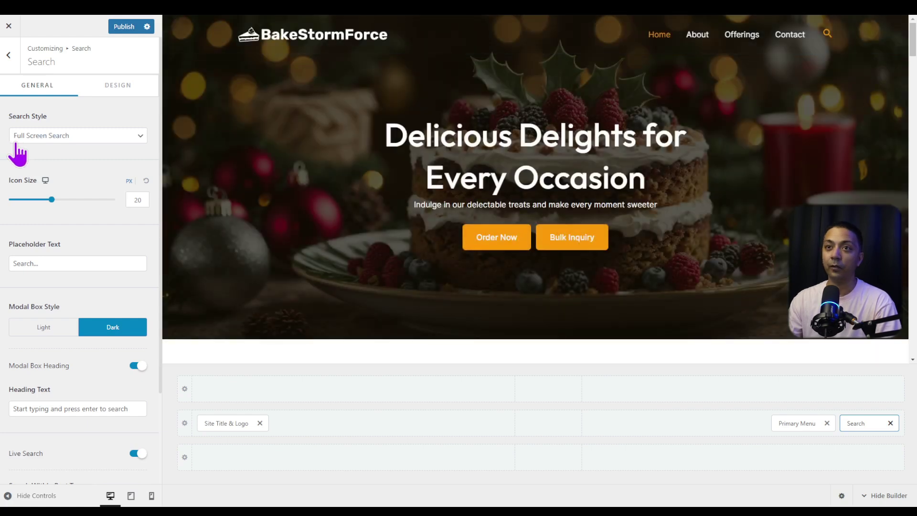
pyautogui.scroll(-2, 72, 177)
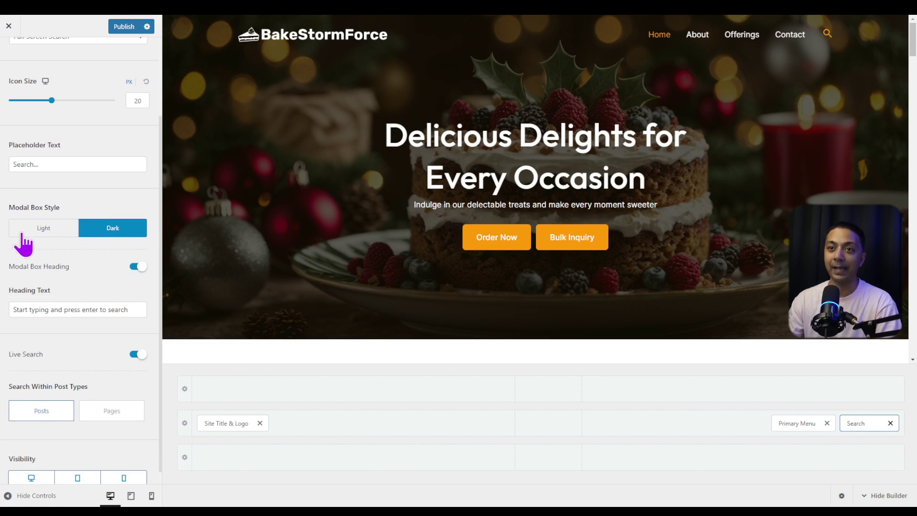
pyautogui.scroll(-1, 38, 239)
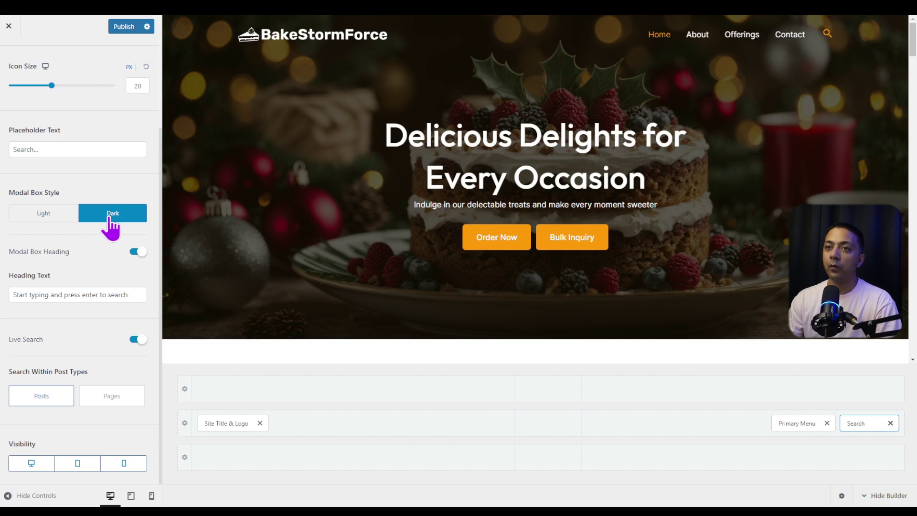
pyautogui.click(37, 219)
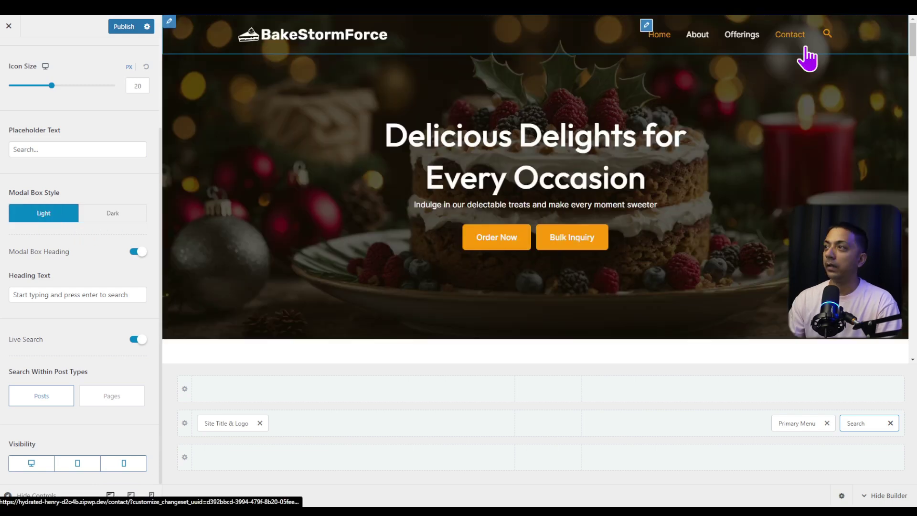
pyautogui.click(828, 33)
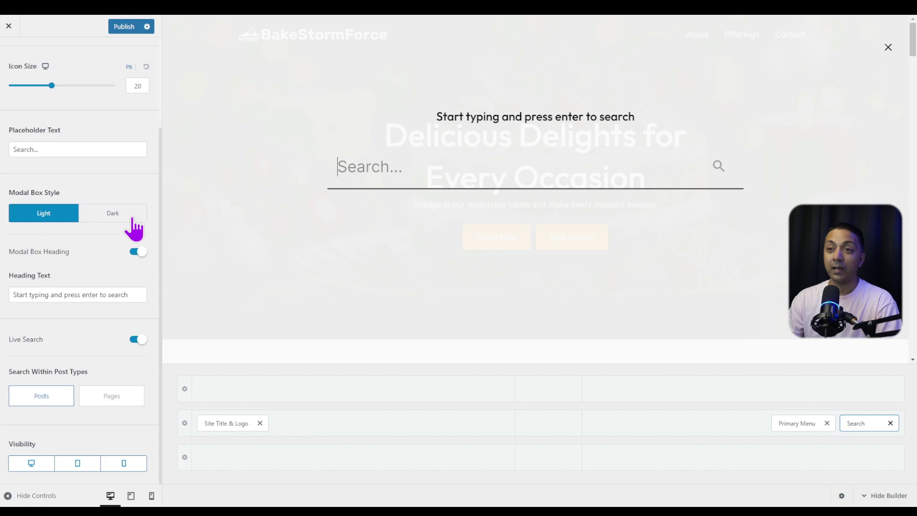
pyautogui.click(134, 224)
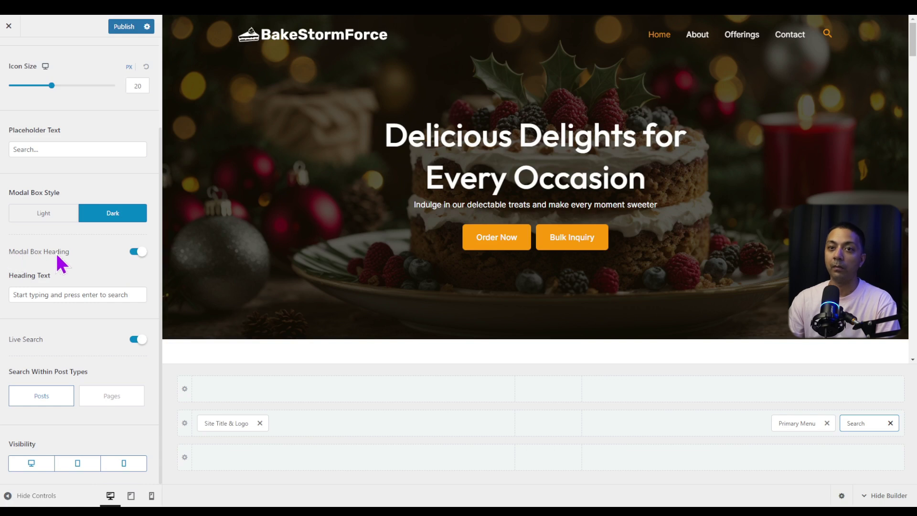
pyautogui.scroll(1, 65, 260)
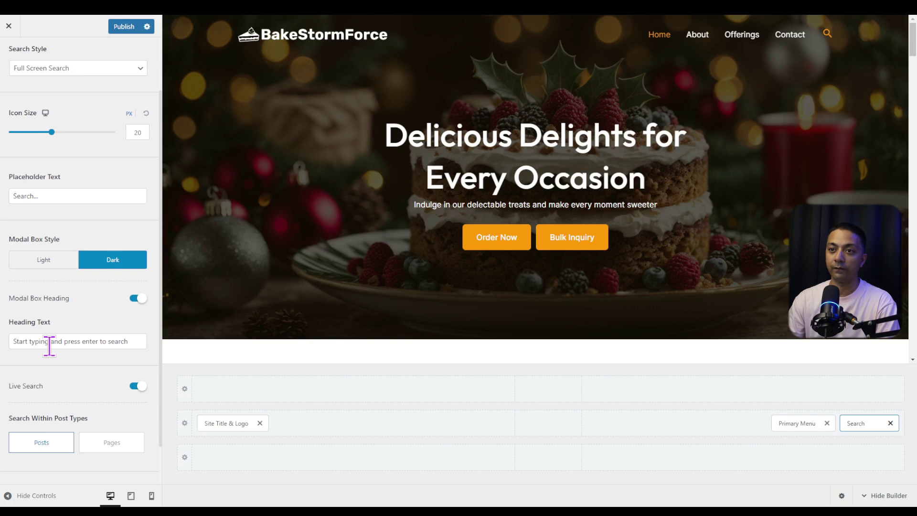
pyautogui.click(829, 39)
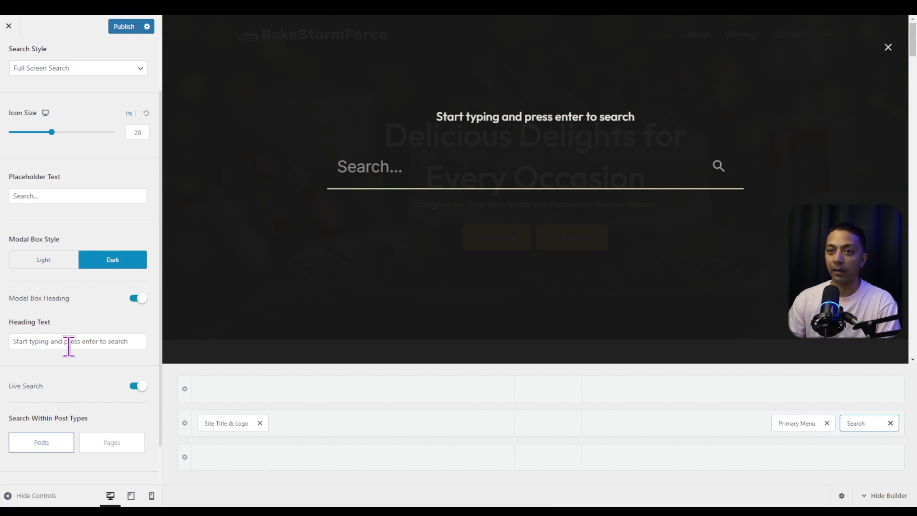
pyautogui.scroll(-1, 65, 352)
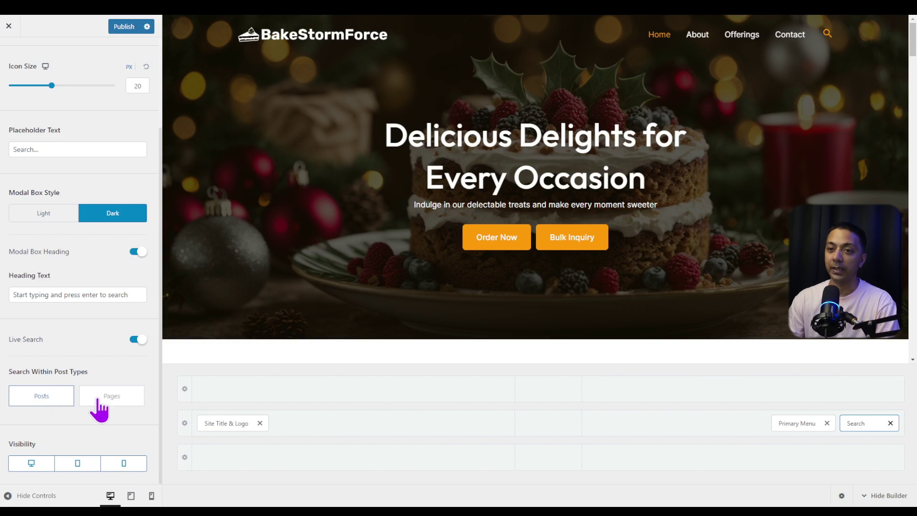
# Publish the search settings and load the live homepage in a private window.
pyautogui.click(119, 28)
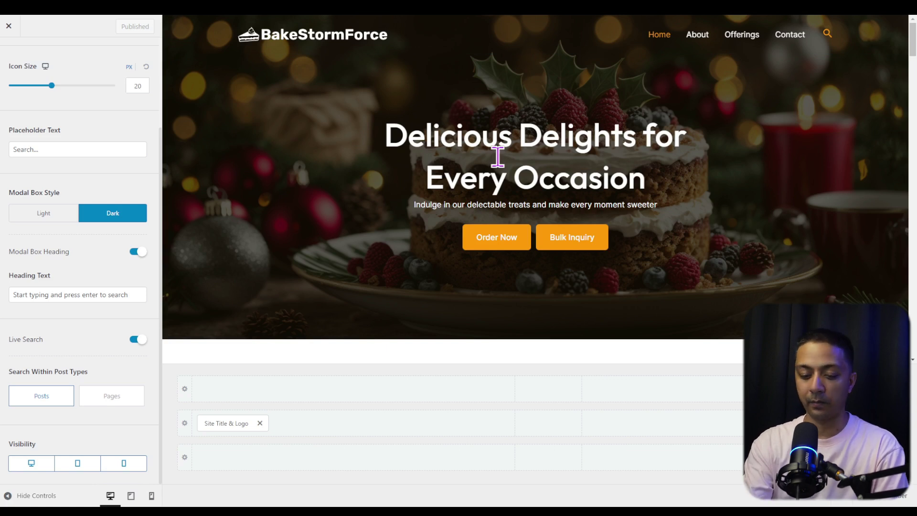
pyautogui.hotkey('ctrl', 'shift', 'n')
pyautogui.hotkey('ctrl', 'v')
pyautogui.press('Return')
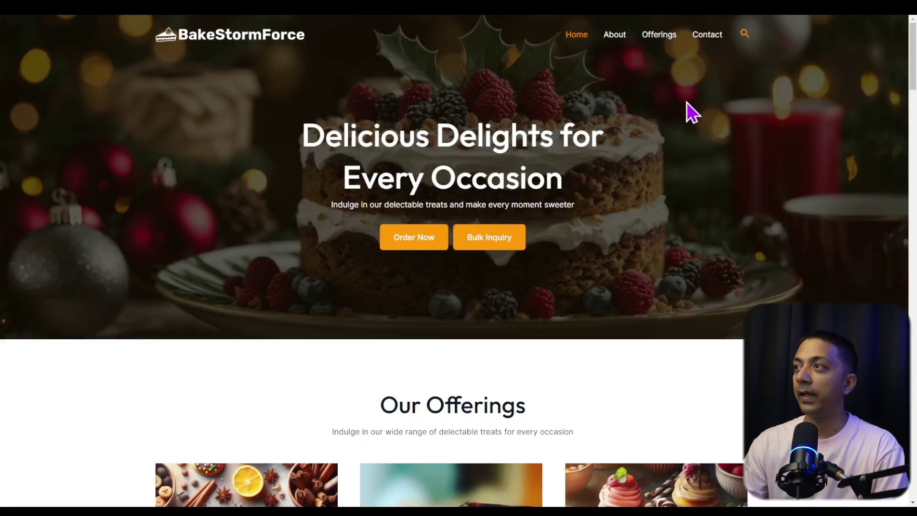
# Test the full-screen live search with 'news', 'update' and 'post', then close it.
pyautogui.click(743, 38)
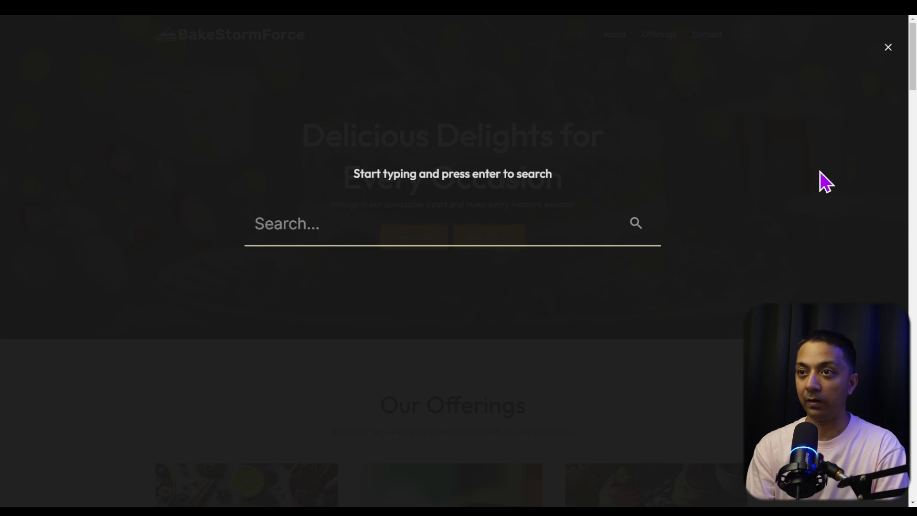
pyautogui.write('news')
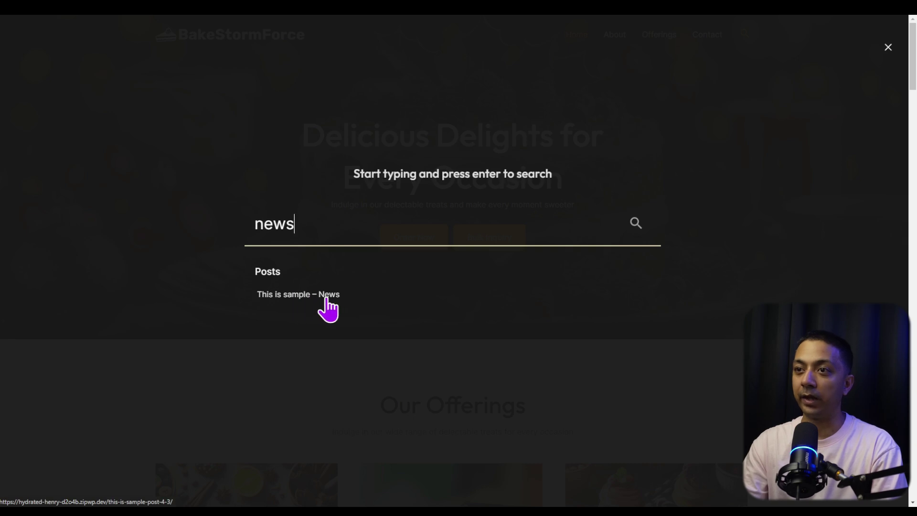
pyautogui.hotkey('ctrl', 'a')
pyautogui.write('update')
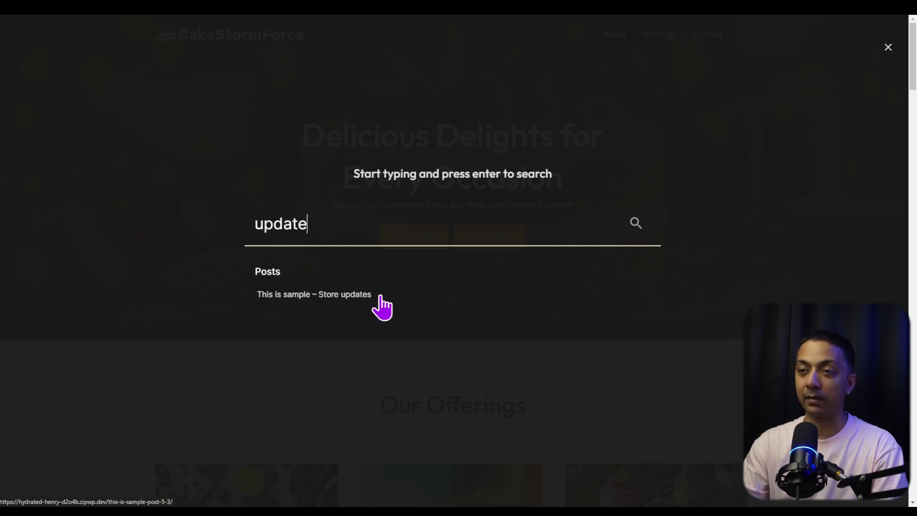
pyautogui.hotkey('ctrl', 'a')
pyautogui.press('BackSpace')
pyautogui.write('post')
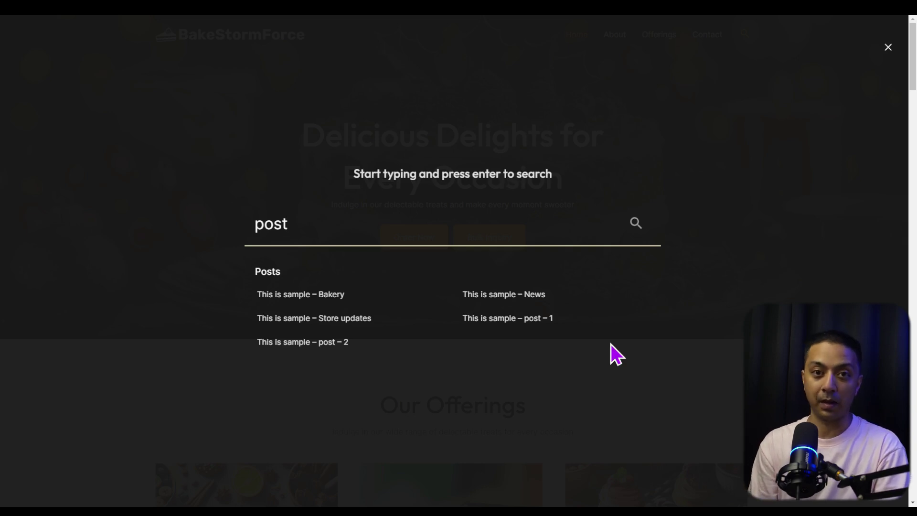
pyautogui.click(888, 46)
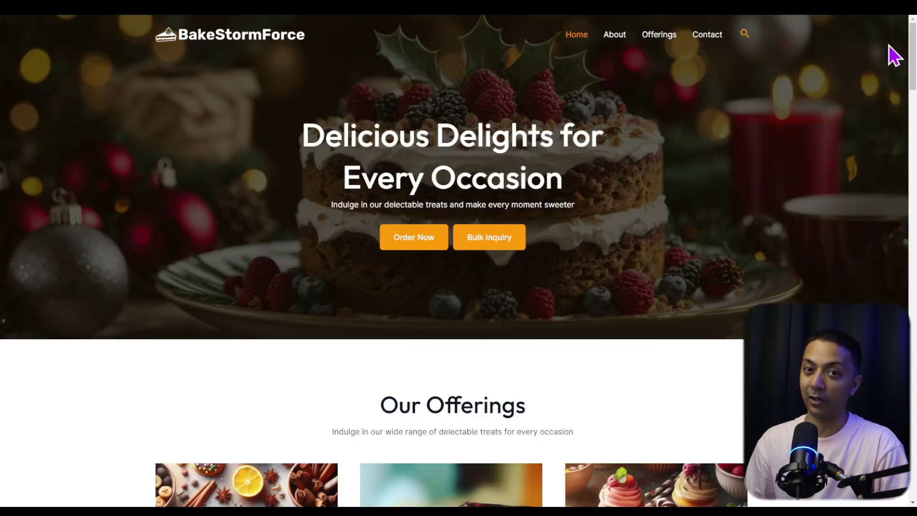